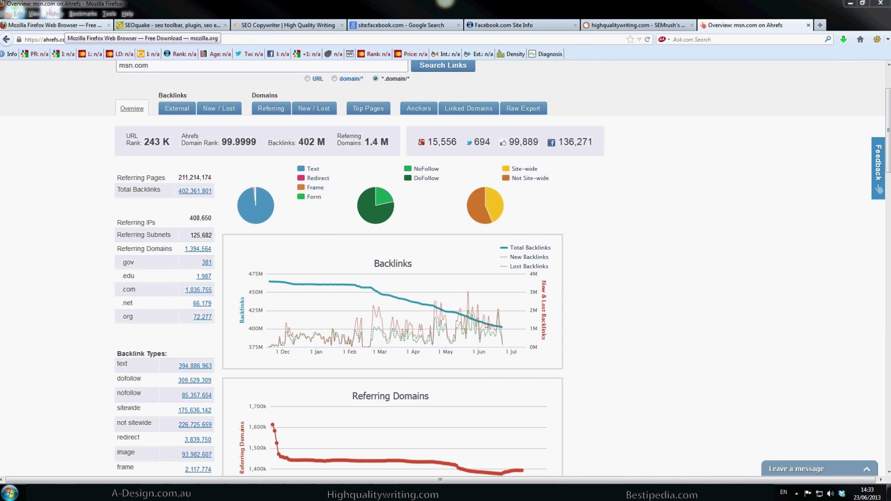
- Glance at the Firefox download page, then switch to the seoquake.com homepage tab
click(60, 25)
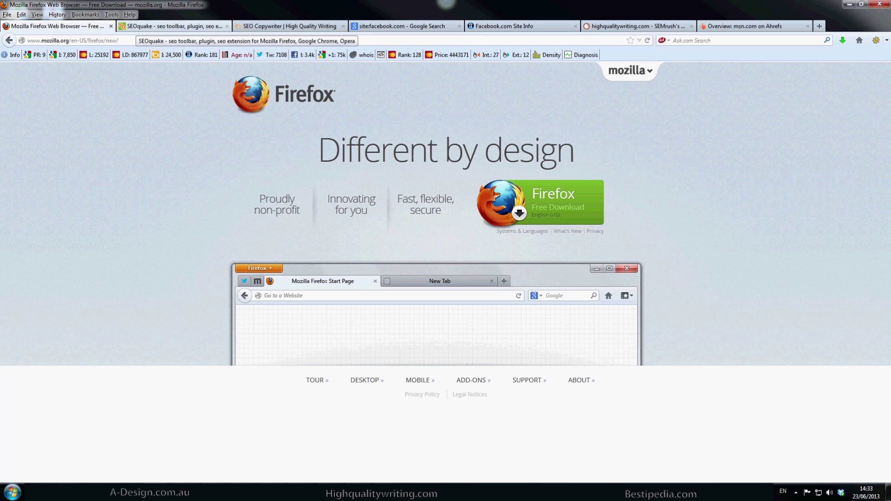
click(139, 27)
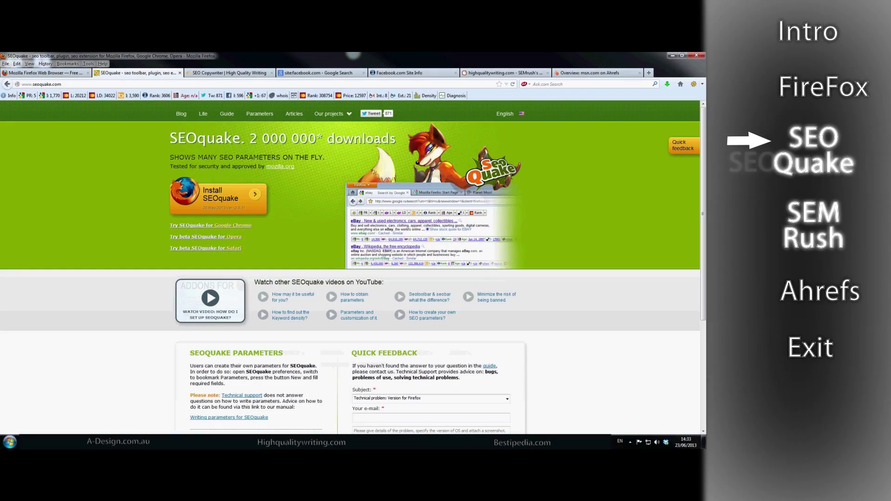
- Select the '2 000 000' downloads figure in the SEOquake headline
drag(250, 139, 316, 139)
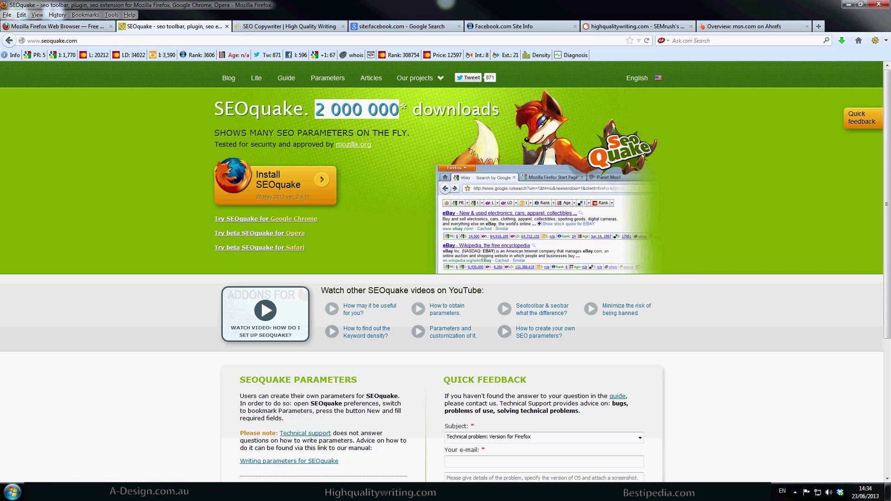
- Replace the site:facebook.com Google query with 'web development' and run the search
click(402, 26)
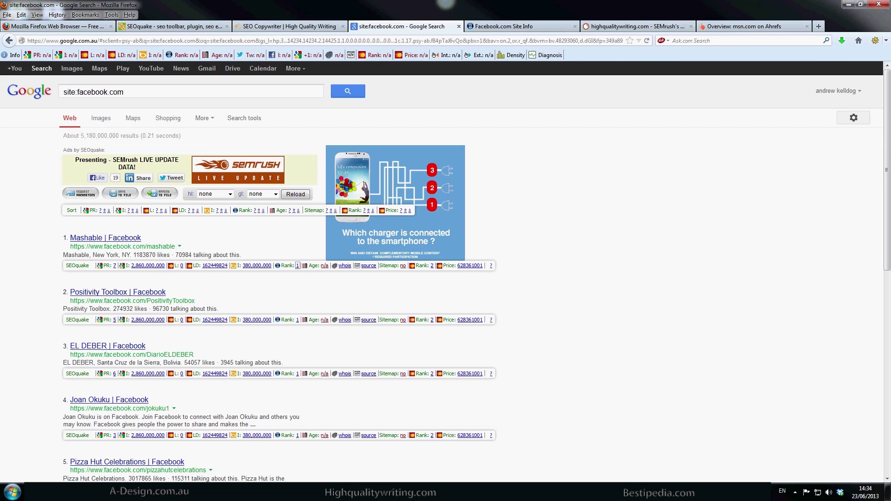
triple_click(94, 92)
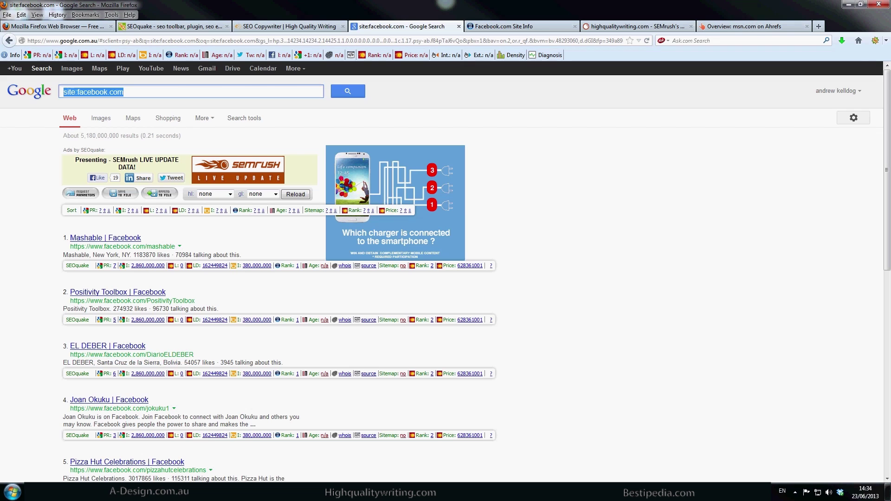
text(web development)
key(Return)
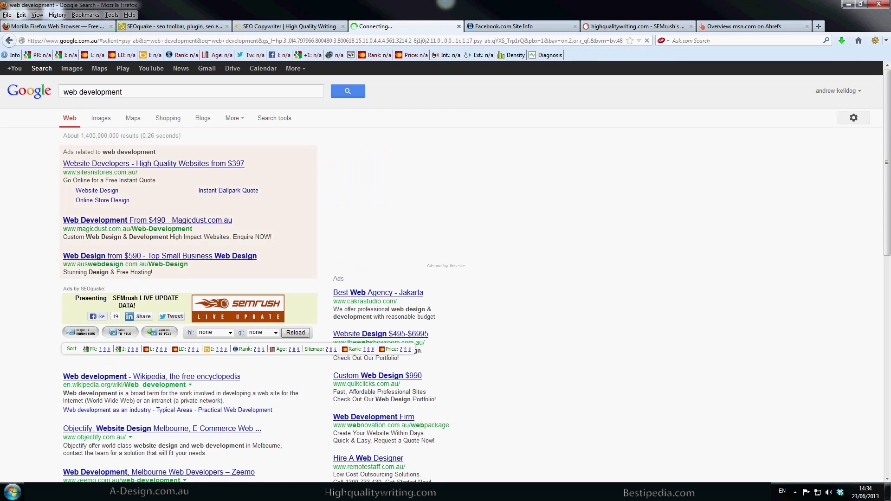
scroll(474, 274, down, 3)
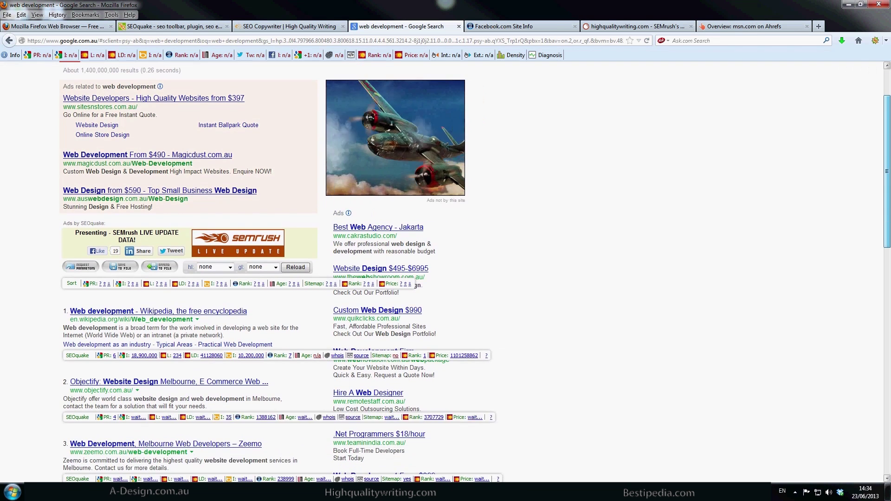
scroll(473, 274, down, 5)
scroll(474, 274, up, 8)
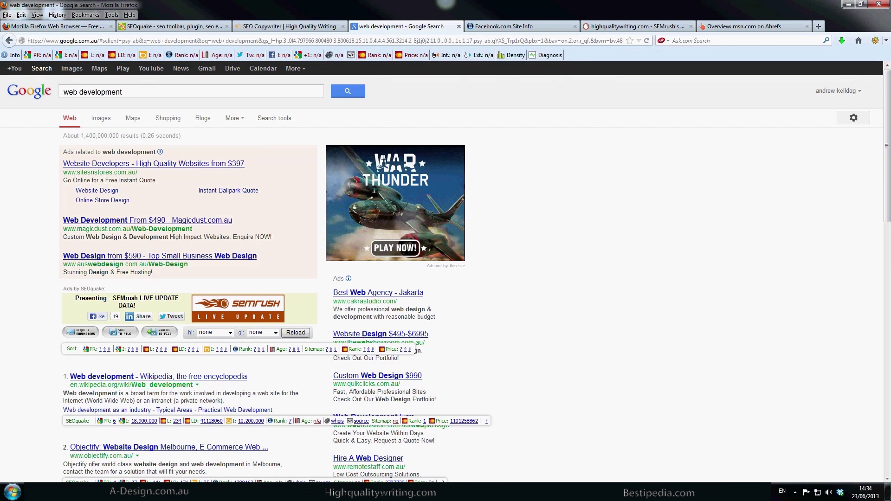
scroll(473, 274, down, 9)
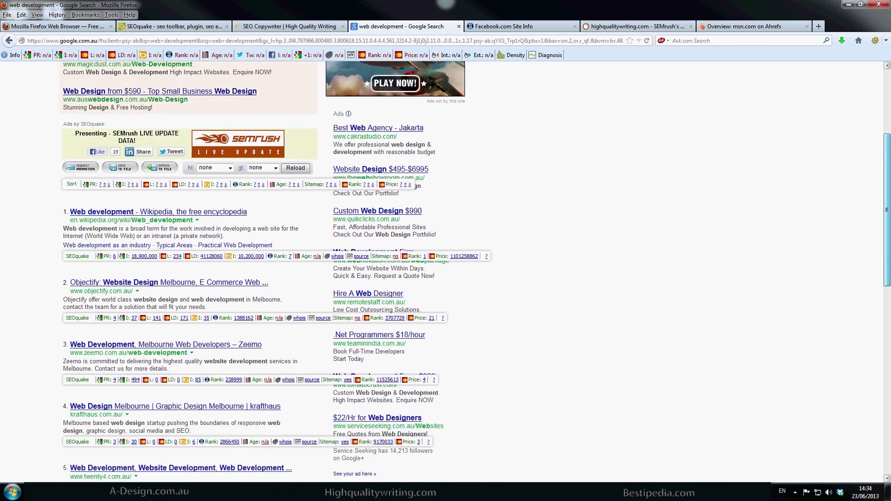
scroll(474, 274, down, 2)
scroll(474, 274, up, 6)
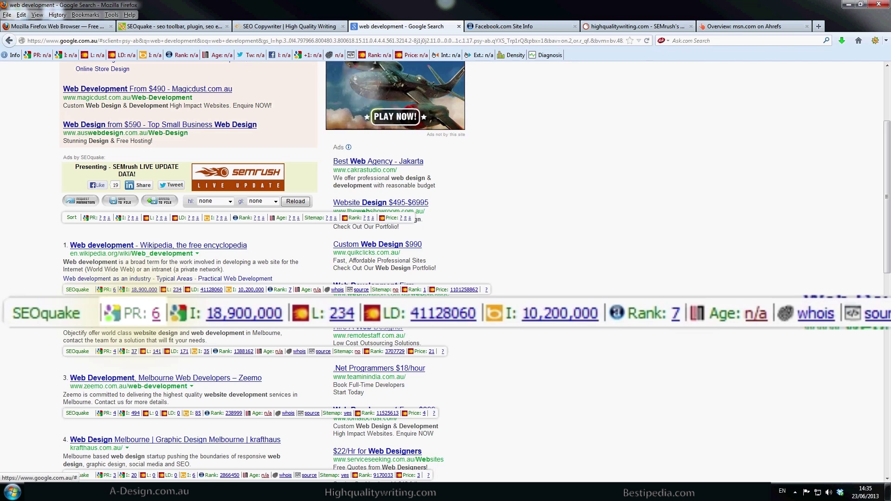
middle_click(158, 245)
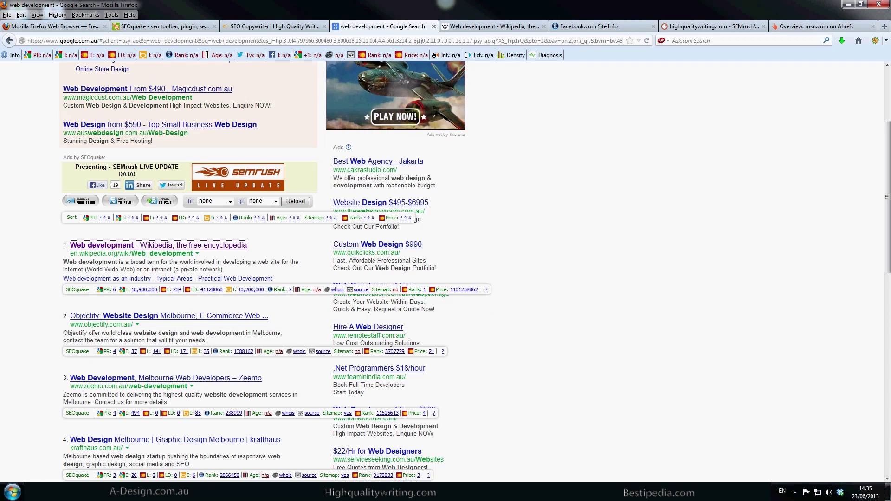
- Open Alexa's wikipedia.org site info from the SEOquake 'Rank: 7' link in a new tab
drag(887, 195, 887, 235)
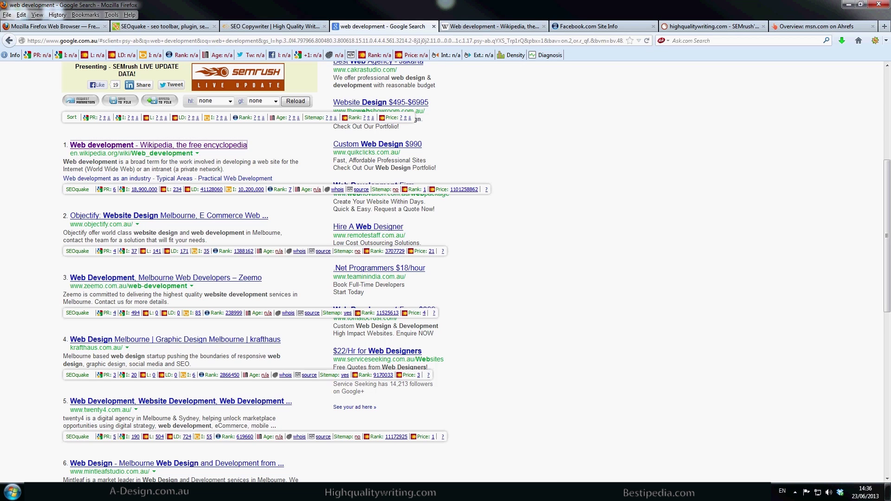
scroll(445, 272, up, 8)
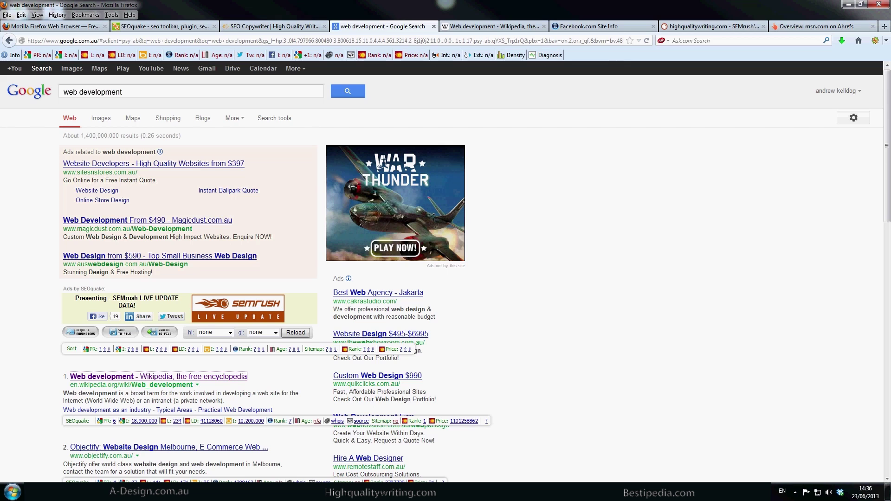
scroll(446, 271, down, 3)
scroll(446, 271, down, 3)
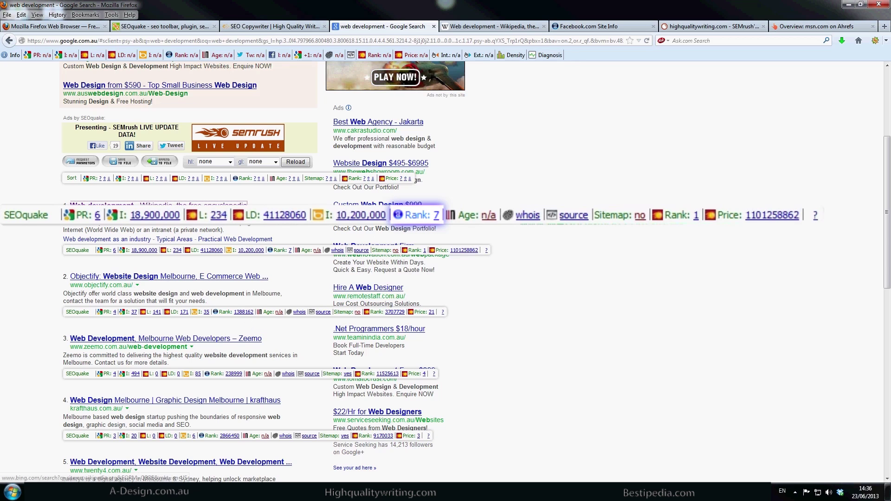
right_click(248, 251)
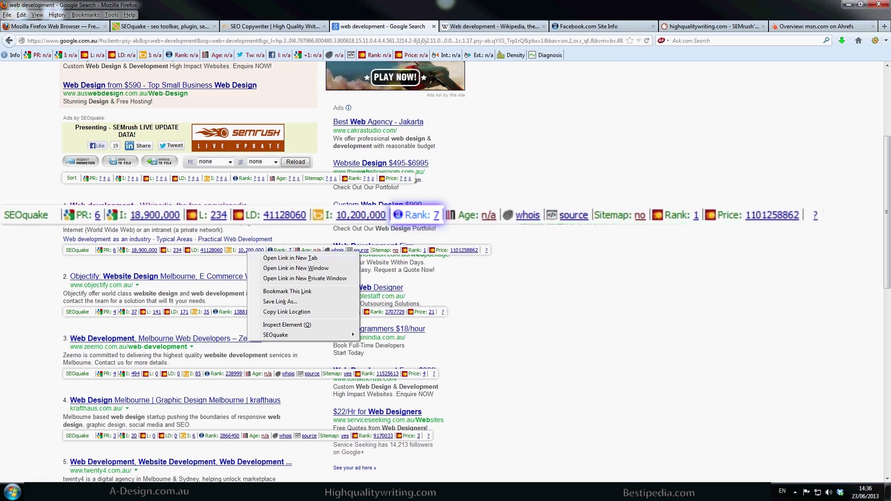
right_click(290, 251)
right_click(291, 251)
click(333, 259)
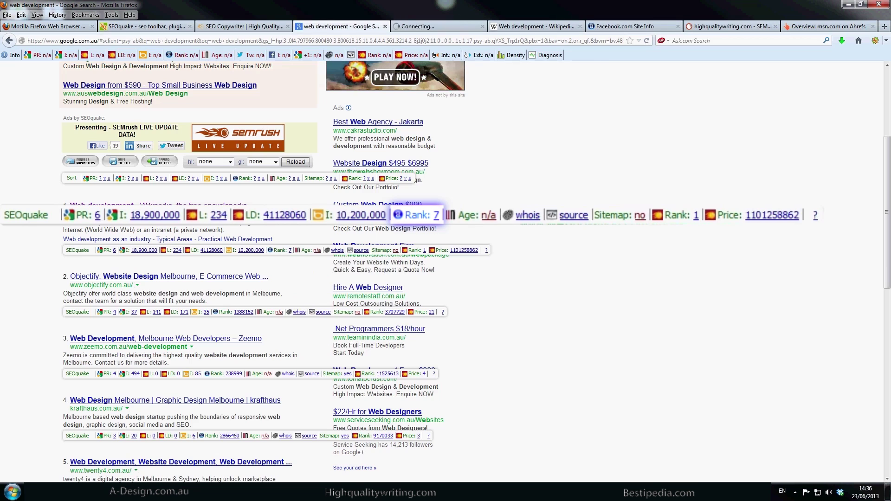
click(429, 26)
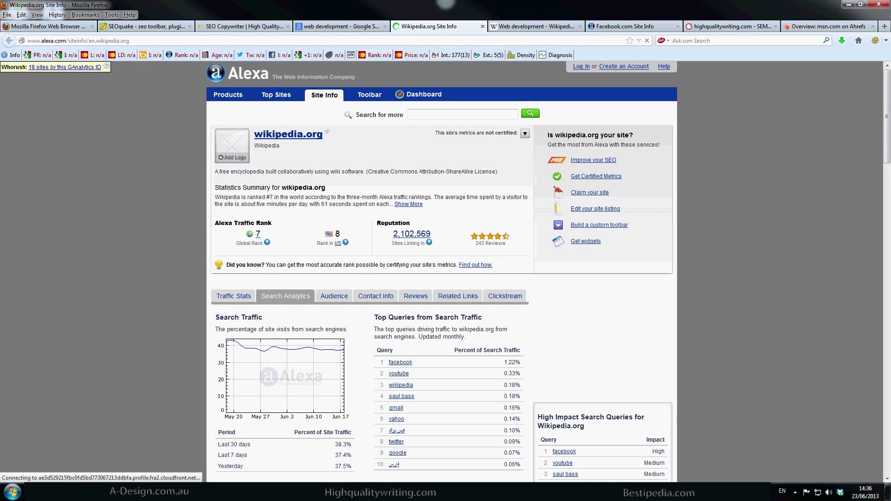
- Scroll through wikipedia.org's Alexa search traffic and query statistics, then back to the top
scroll(446, 272, down, 3)
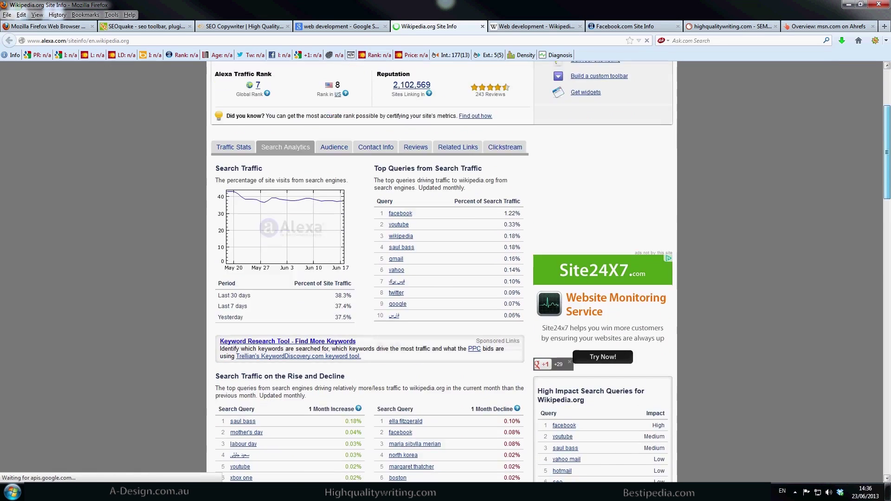
scroll(446, 272, down, 8)
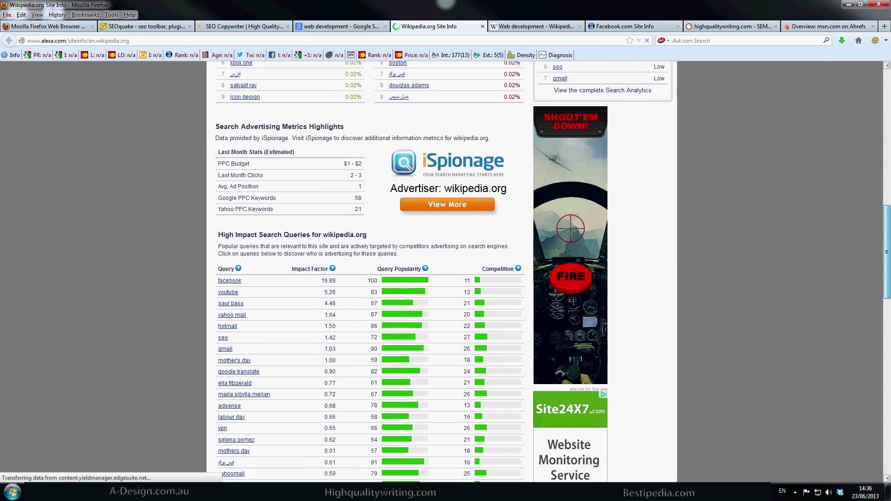
scroll(445, 272, down, 5)
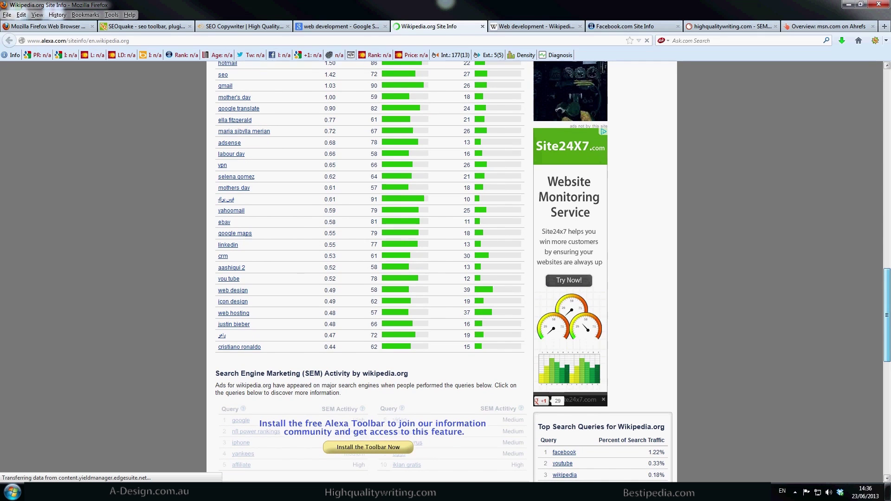
scroll(445, 272, down, 5)
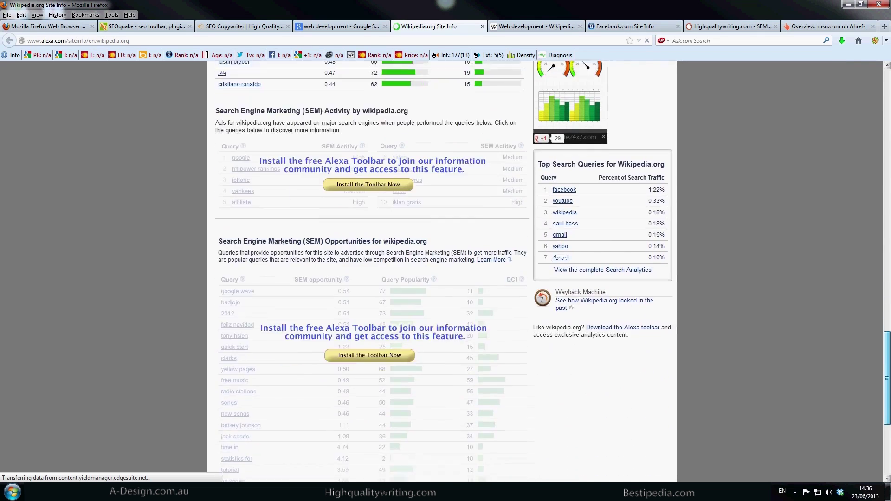
scroll(446, 271, up, 12)
scroll(446, 272, up, 6)
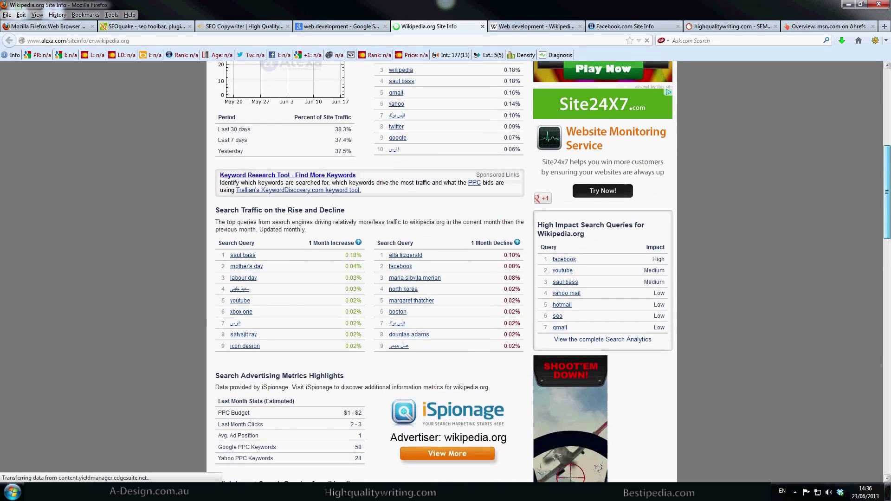
scroll(446, 271, up, 3)
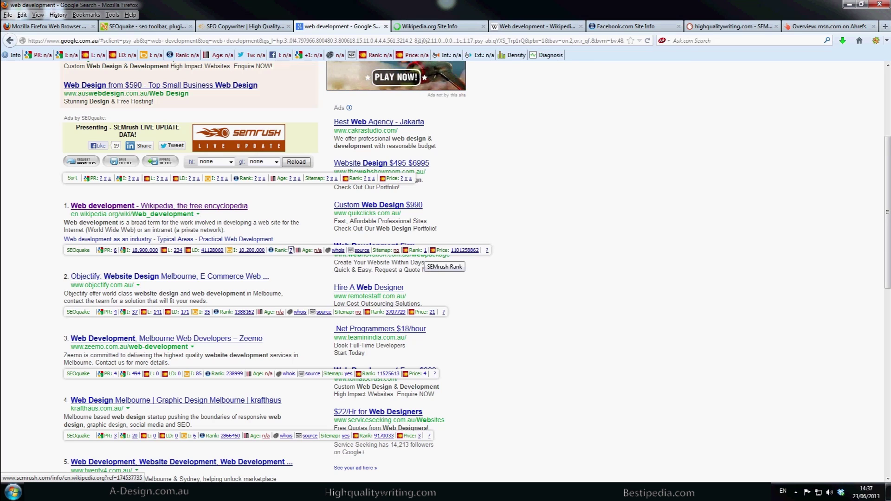
- Open the SEMrush 'Rank: 1' wikipedia.org report in a new tab and scroll its traffic and keywords
right_click(425, 251)
click(445, 258)
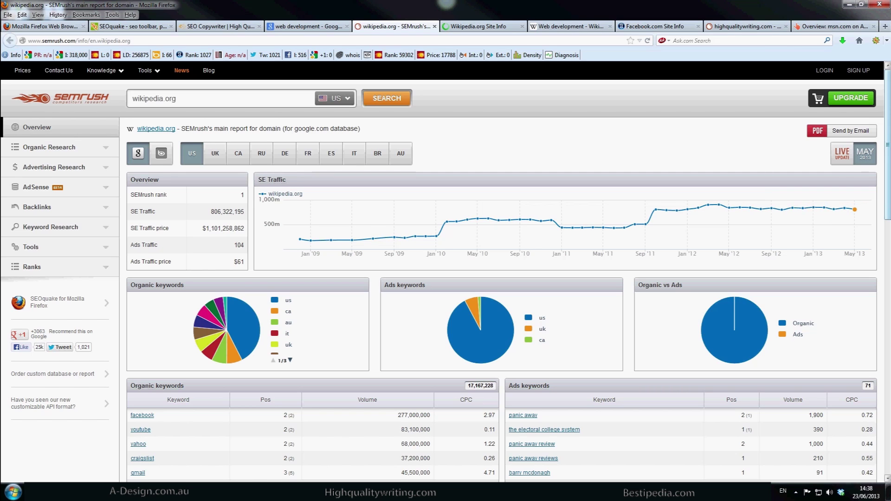
scroll(888, 140, down, 3)
scroll(446, 271, down, 1)
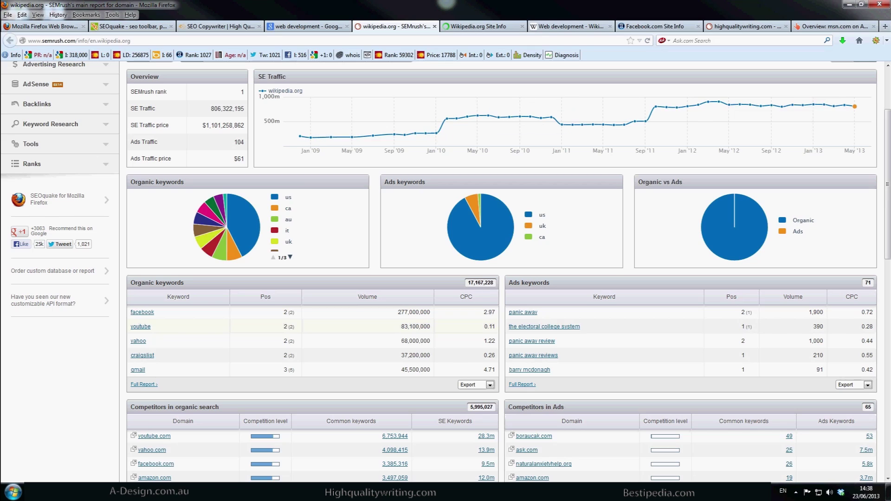
mouse_move(854, 112)
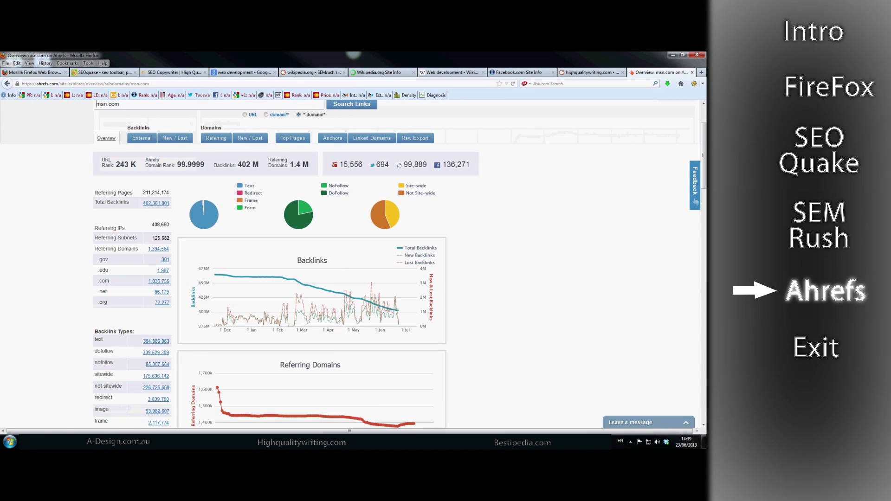
- Scroll msn.com's overview past the Backlinks and Referring Domains charts to Top Referring TLDs
scroll(353, 265, up, 2)
scroll(353, 265, down, 4)
scroll(353, 264, up, 2)
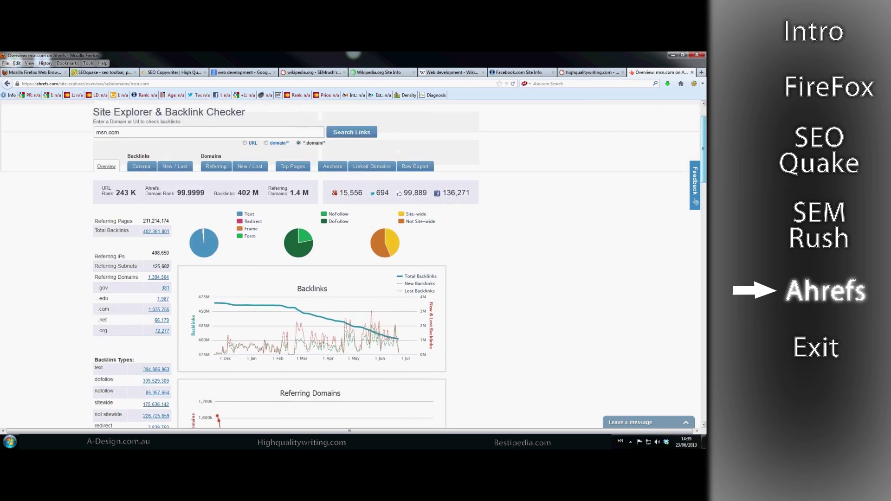
scroll(353, 265, up, 2)
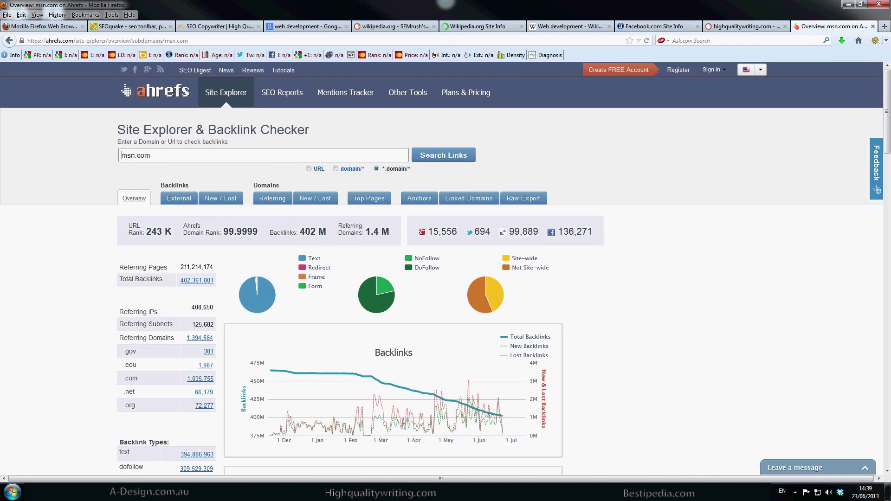
scroll(446, 268, down, 1)
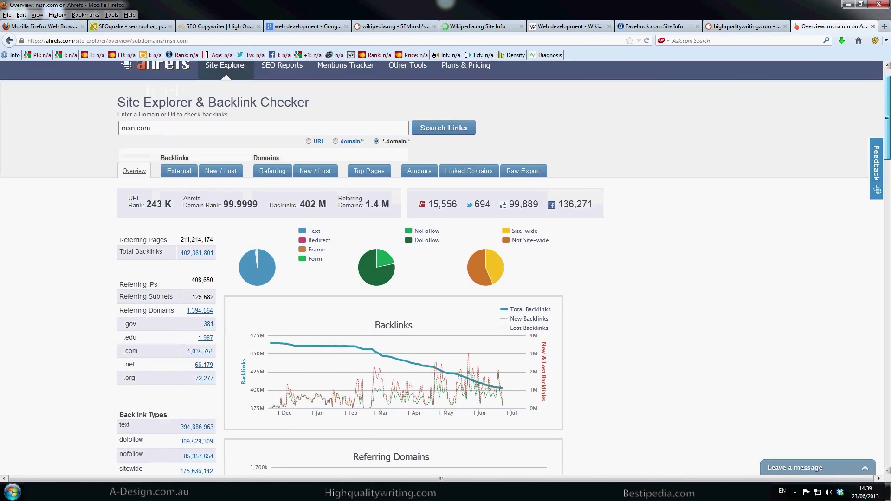
scroll(278, 247, down, 3)
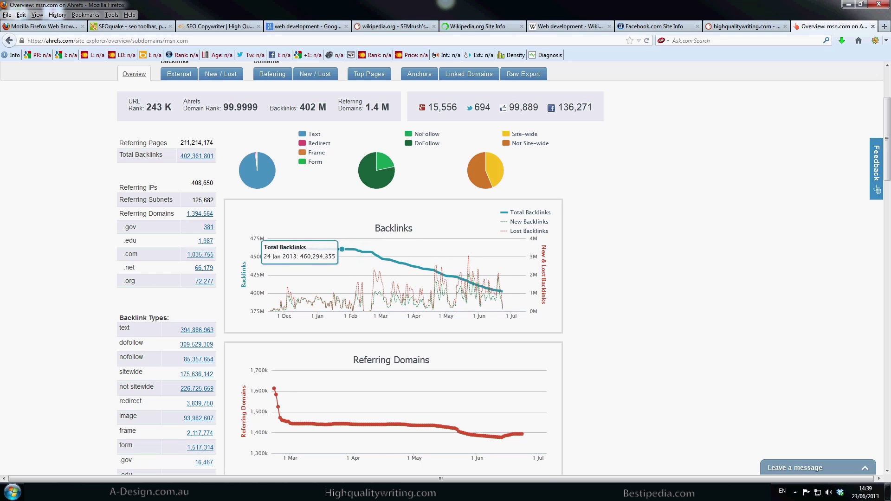
scroll(342, 250, down, 3)
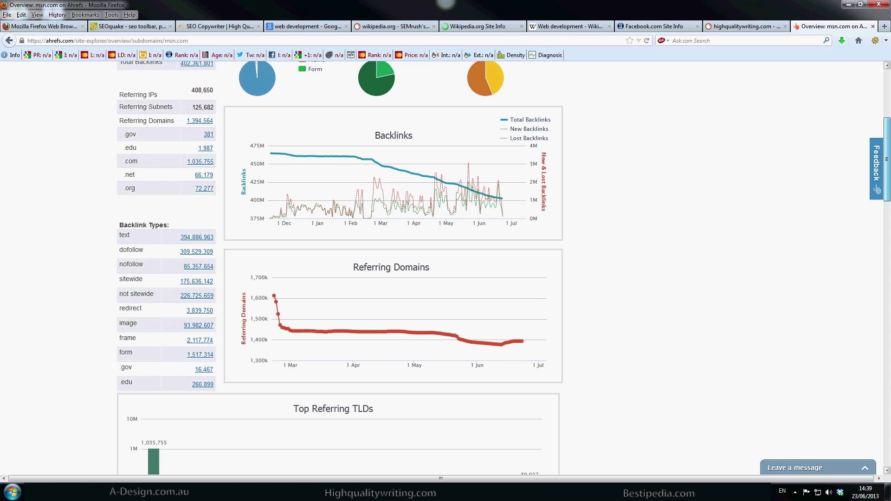
scroll(342, 250, down, 2)
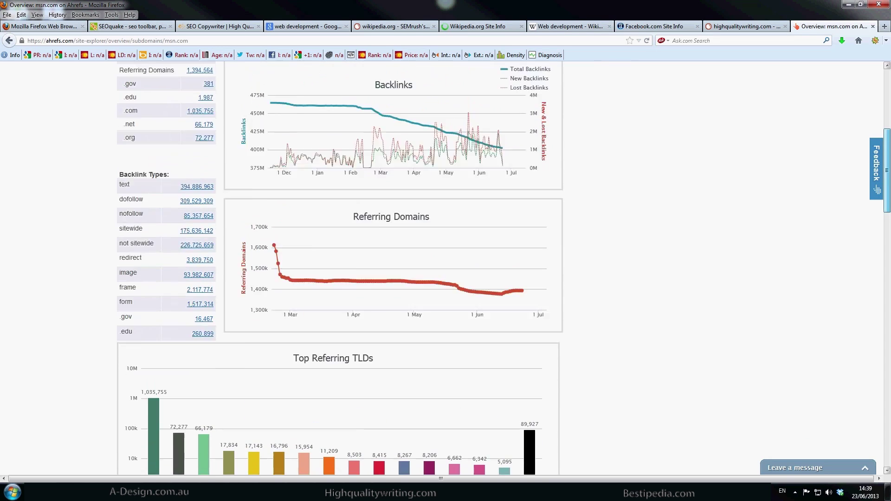
scroll(342, 251, up, 3)
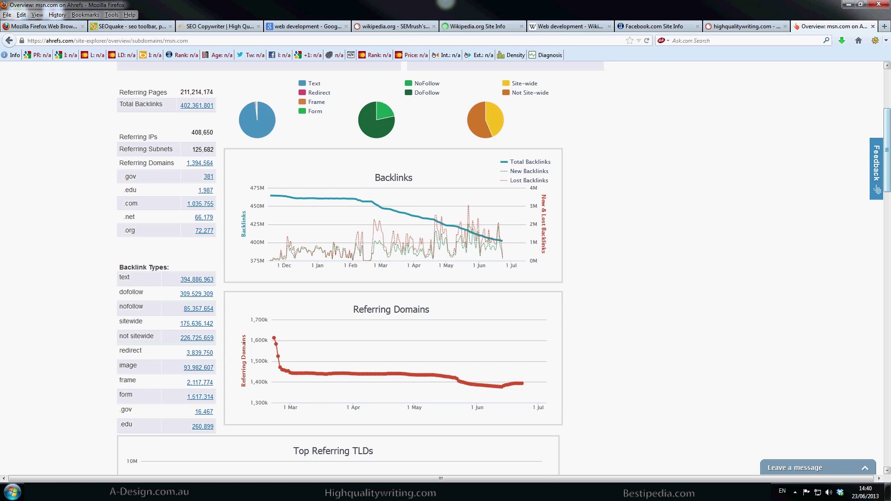
scroll(342, 267, down, 4)
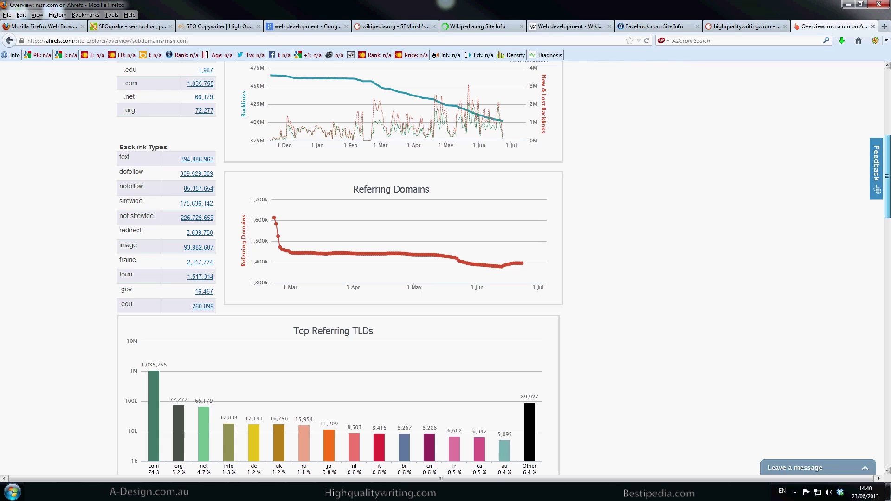
scroll(343, 267, down, 1)
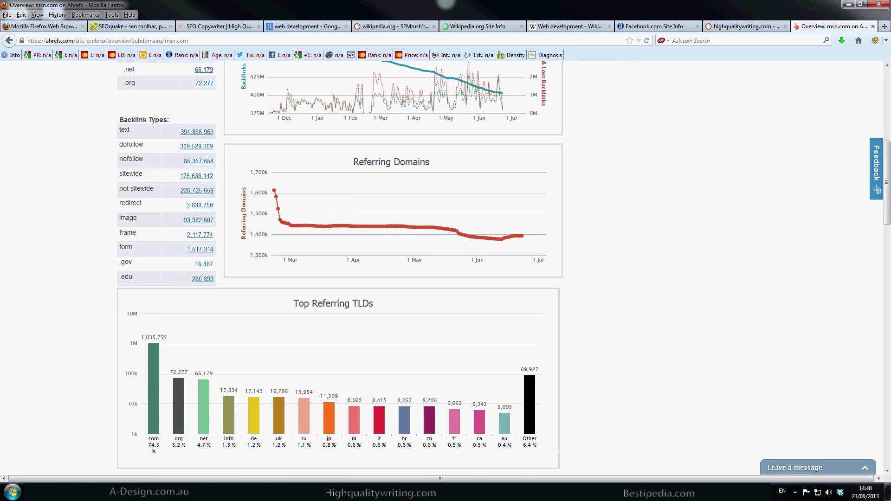
scroll(342, 267, down, 4)
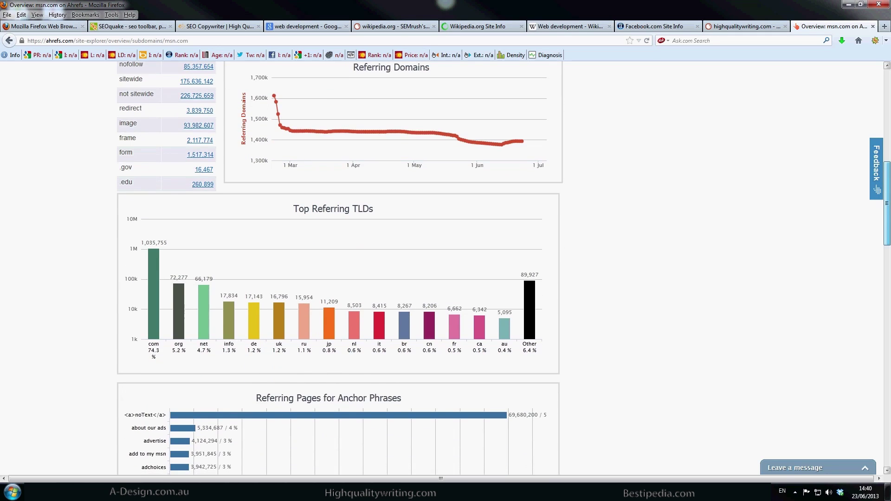
- Scroll through msn.com's Anchor Phrases and Anchor Terms charts to the footer, then back to the header
scroll(342, 267, down, 1)
scroll(342, 267, down, 2)
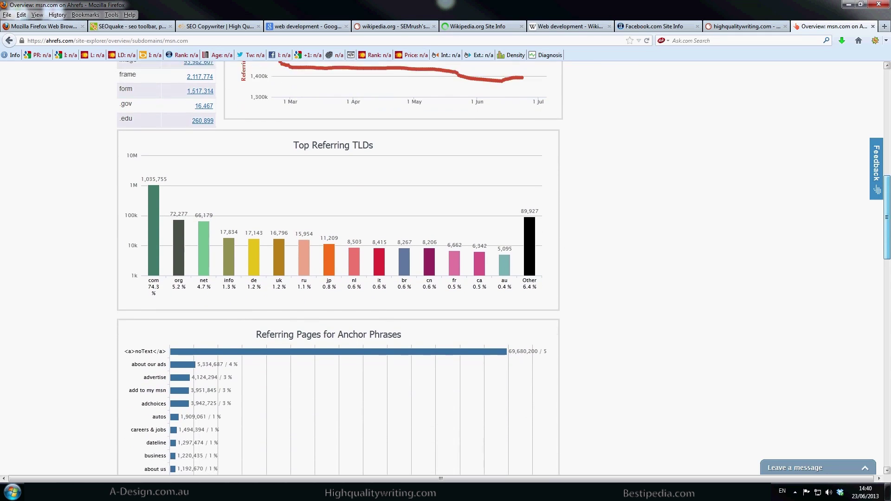
scroll(343, 267, down, 1)
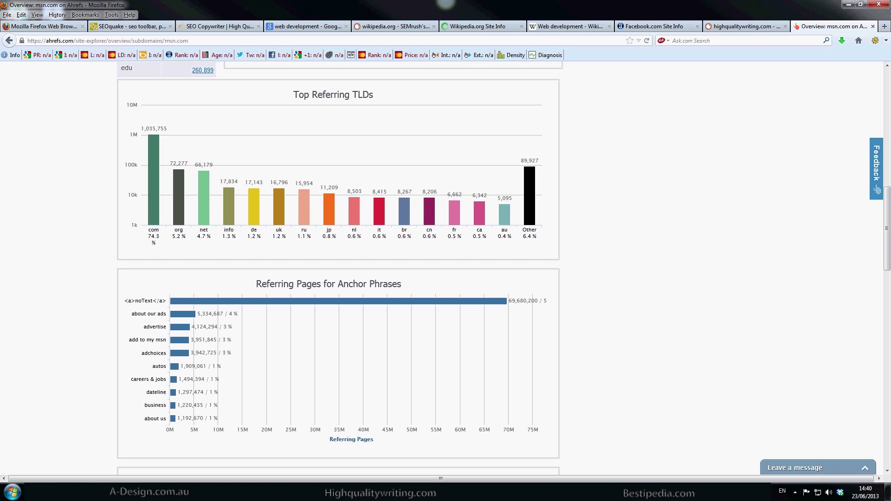
scroll(338, 269, down, 4)
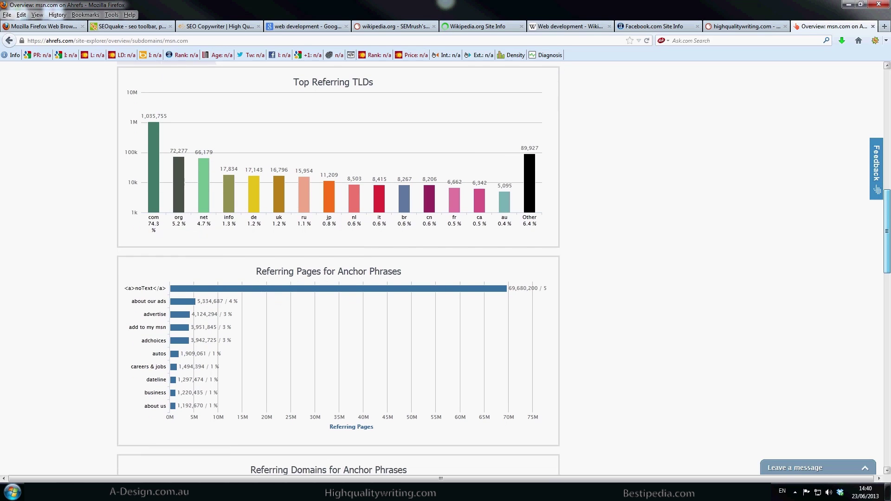
scroll(338, 269, down, 4)
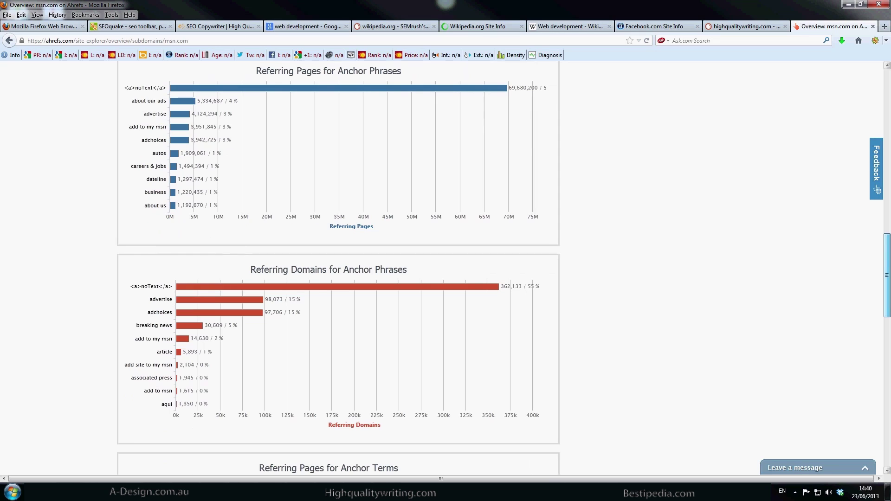
scroll(338, 269, down, 1)
scroll(338, 269, down, 2)
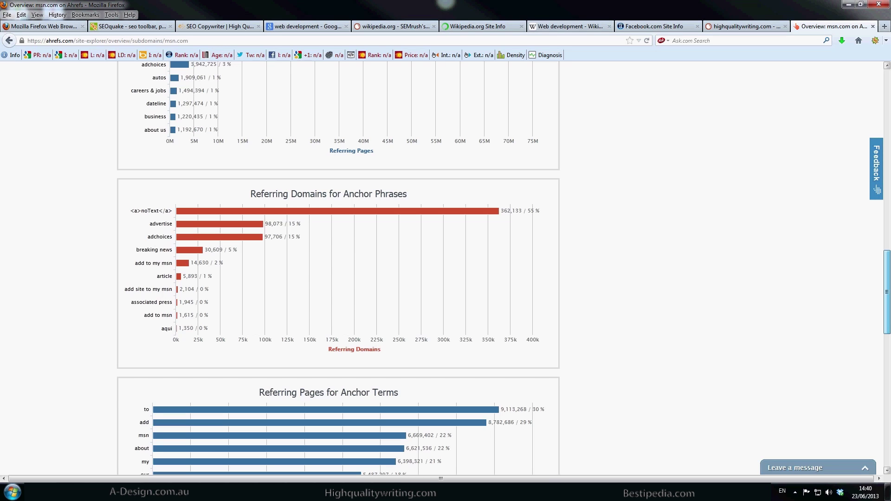
scroll(338, 269, down, 1)
scroll(338, 269, up, 4)
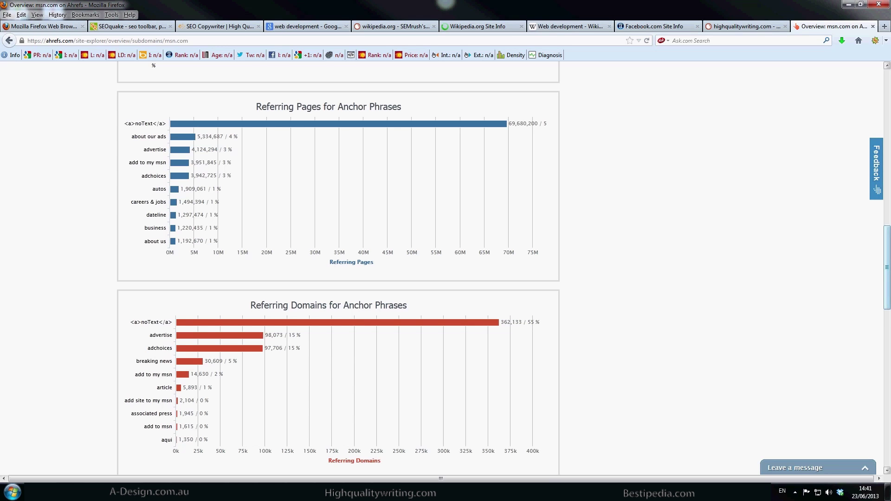
scroll(887, 268, down, 4)
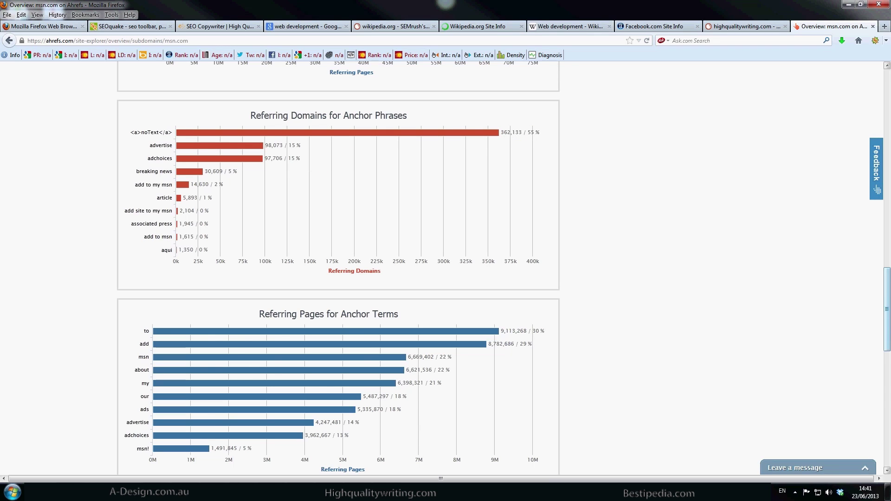
scroll(887, 320, down, 3)
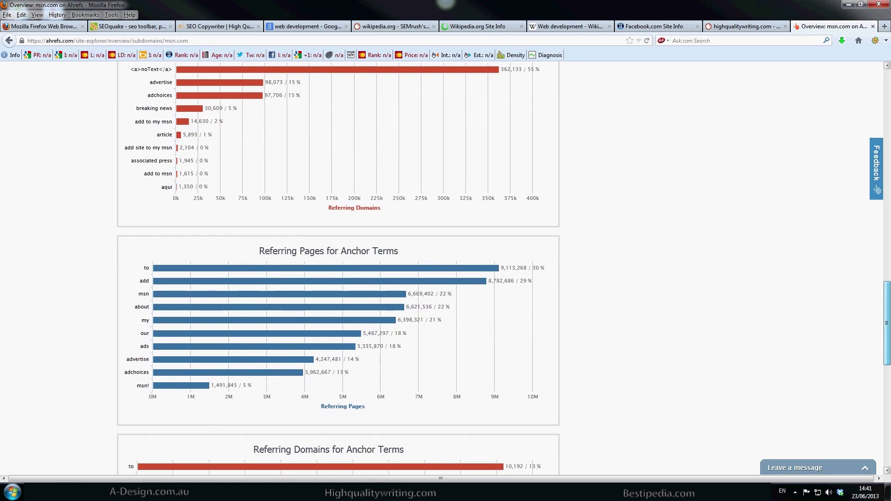
scroll(887, 325, down, 3)
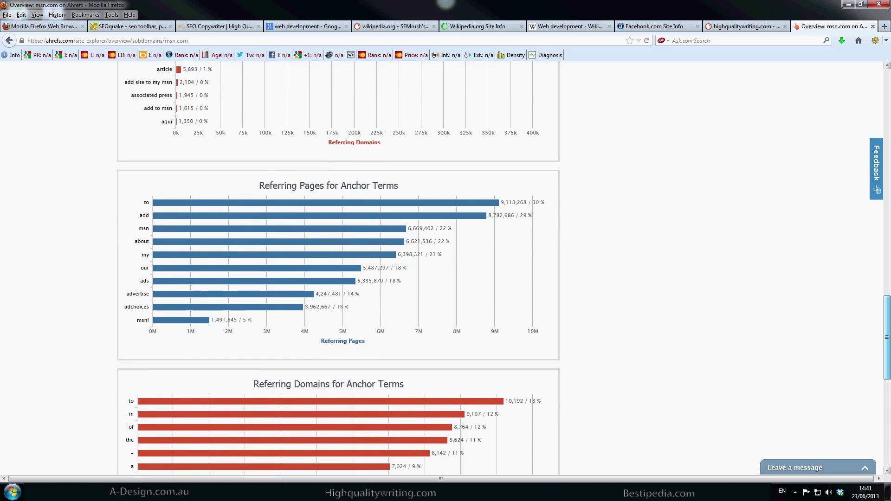
scroll(887, 339, down, 3)
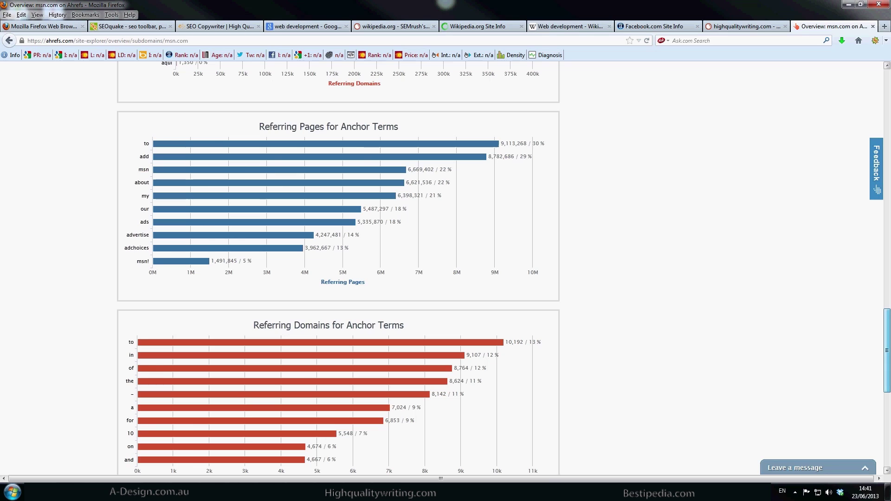
scroll(504, 267, down, 1)
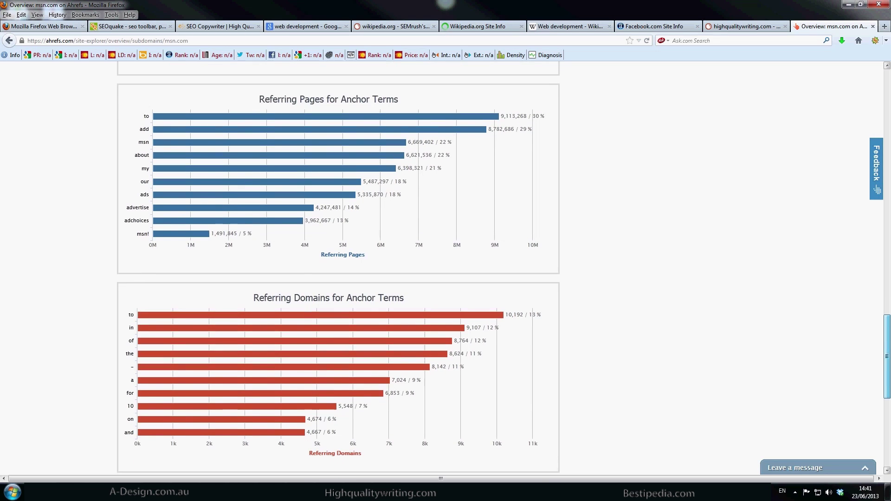
scroll(446, 268, down, 5)
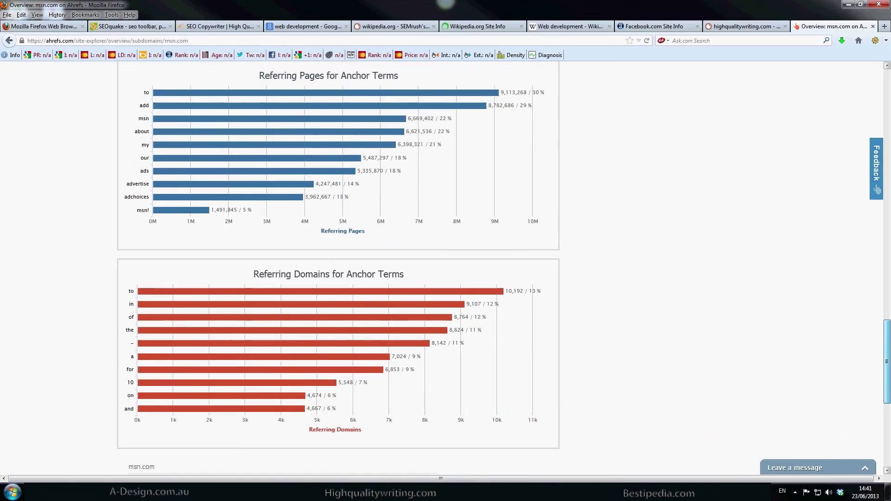
scroll(338, 270, up, 10)
scroll(338, 269, up, 15)
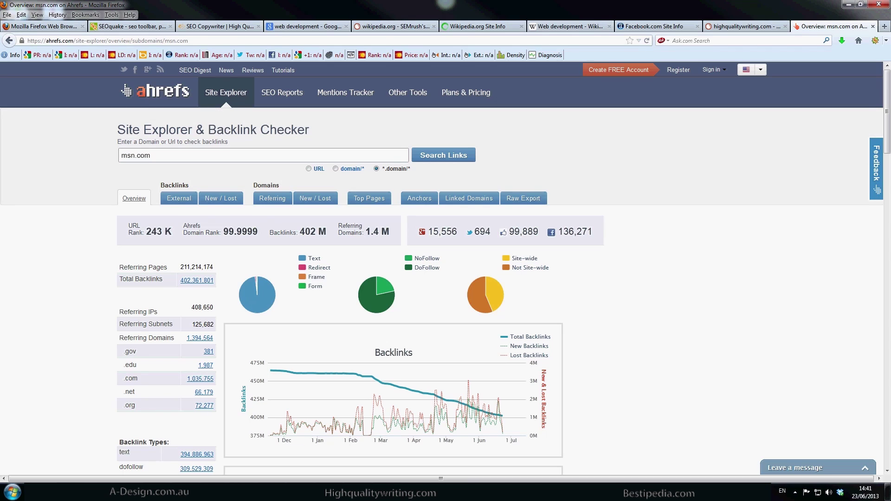
- Cycle through the SEMrush and SEOquake tabs to the High Quality Writing homepage
key(ctrl+5)
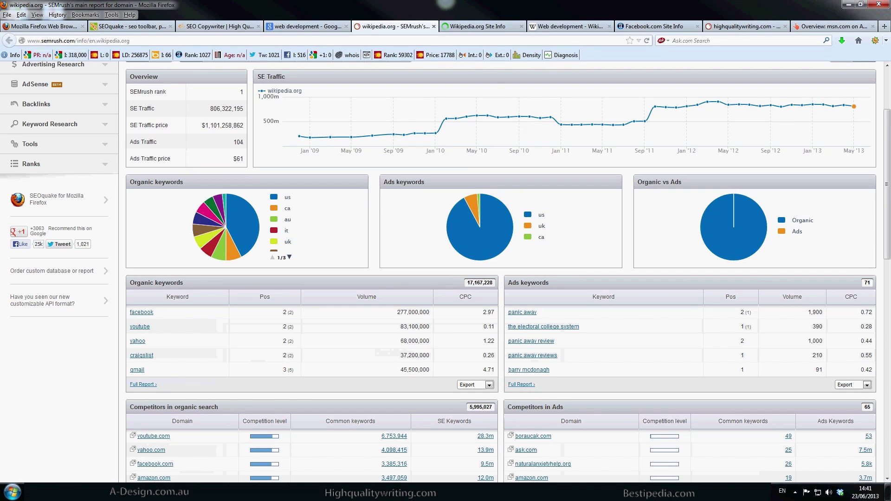
key(ctrl+2)
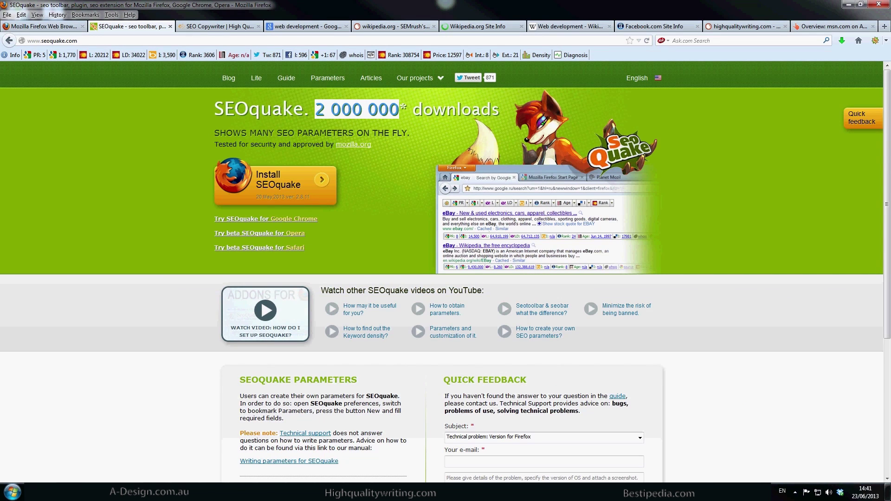
key(ctrl+Tab)
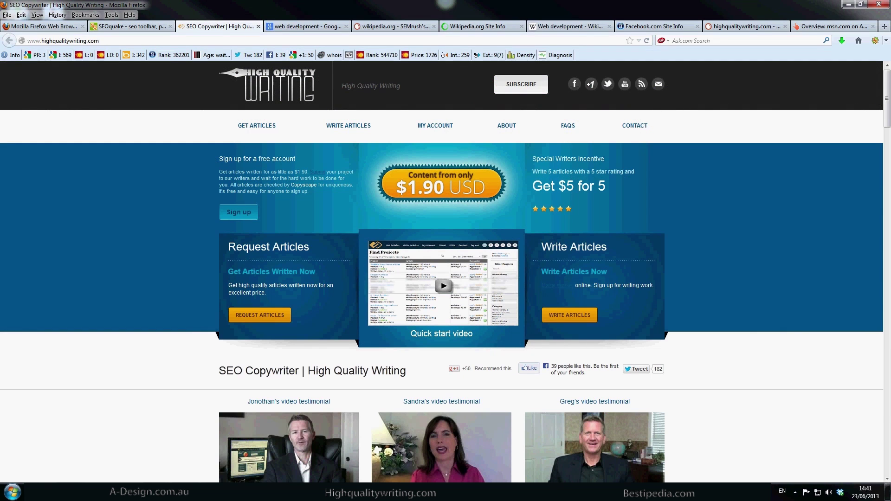